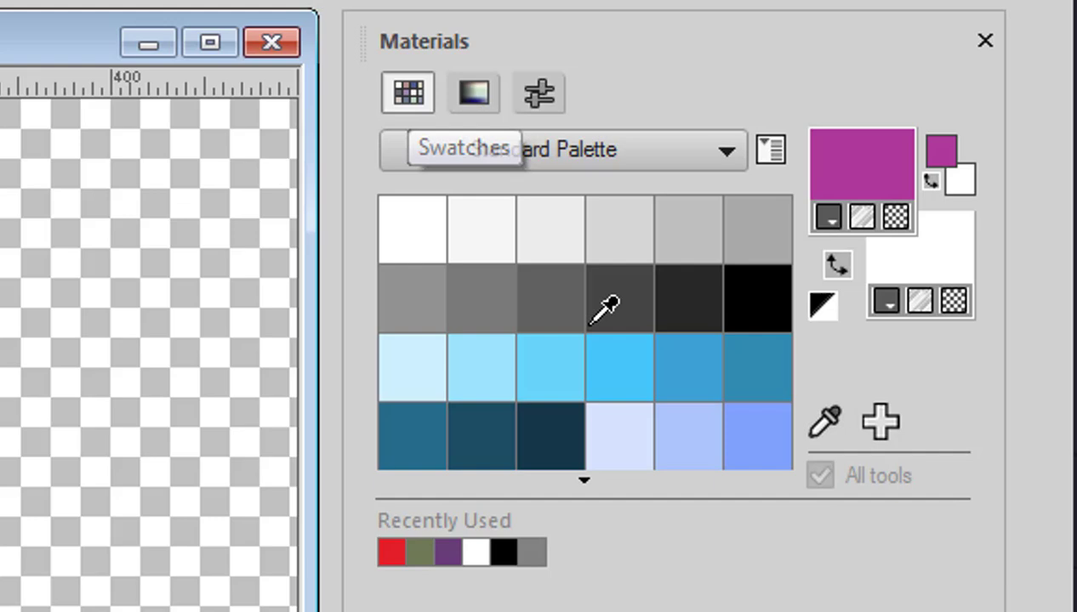
Load the Festival of Color swatch palette and reveal more of its swatches.
{"action": "left_click", "coordinate": [718, 150]}
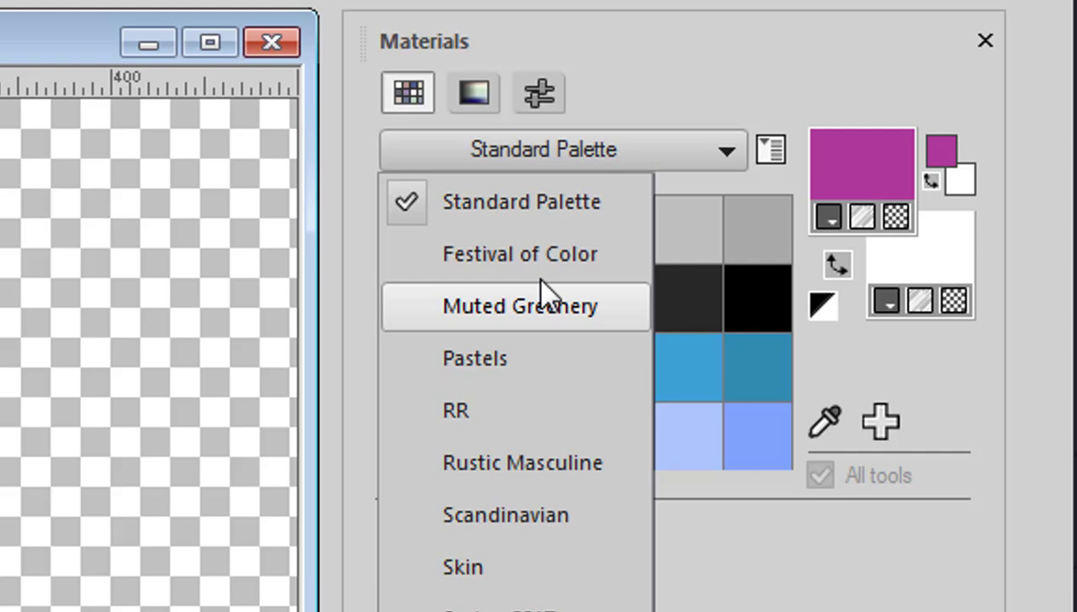
{"action": "left_click", "coordinate": [501, 255]}
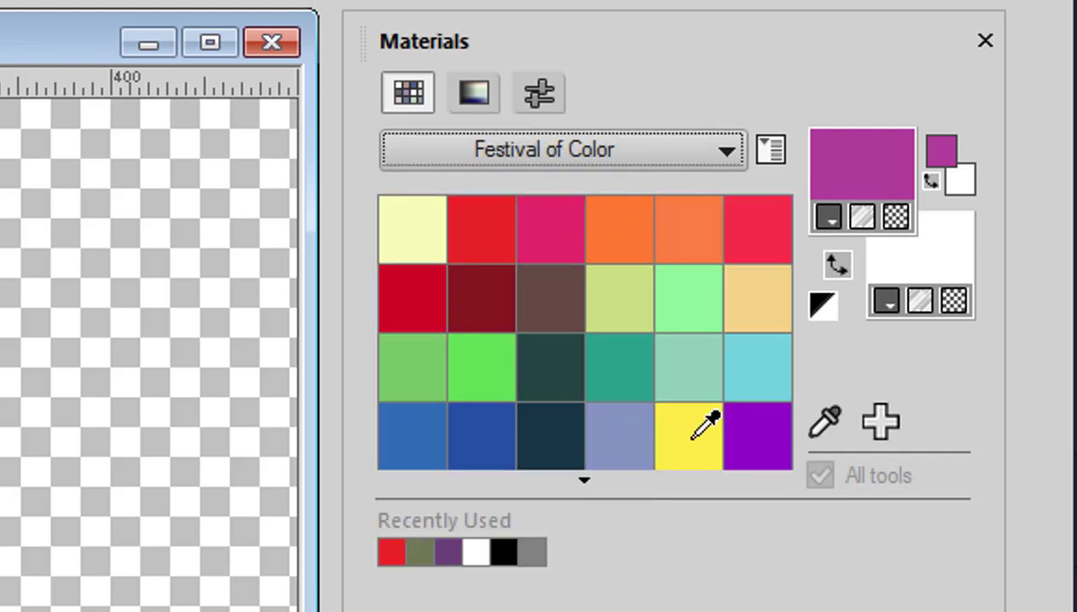
{"action": "left_click", "coordinate": [583, 480]}
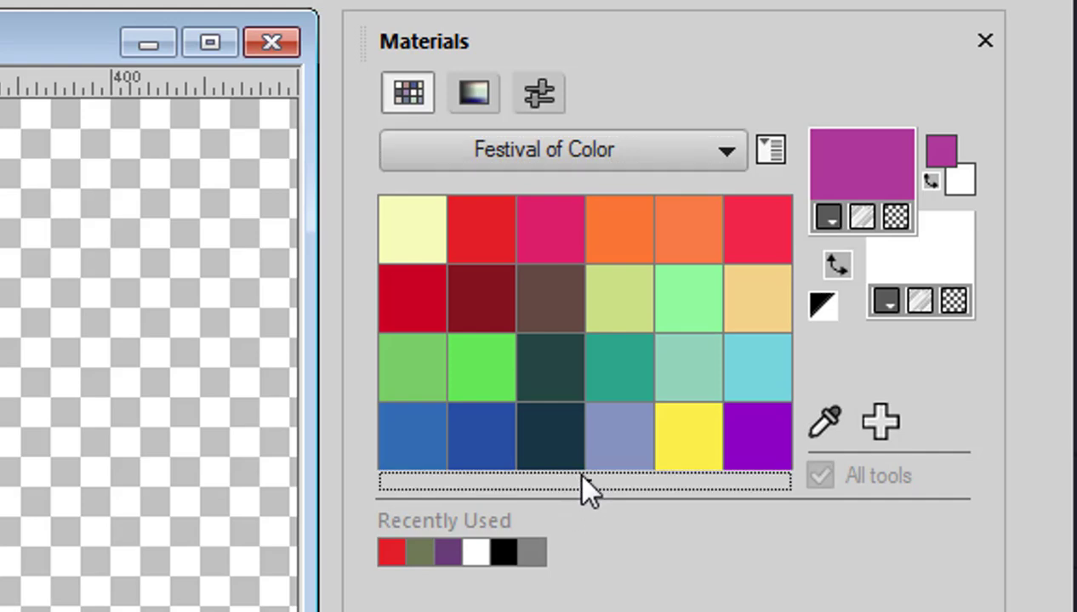
{"action": "left_click", "coordinate": [583, 481]}
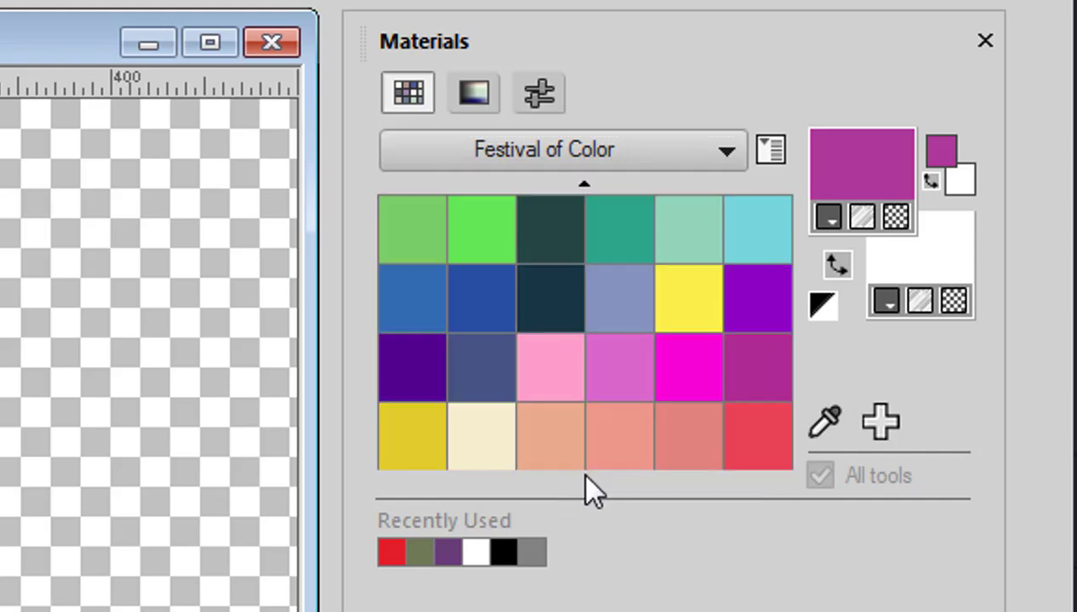
Switch the swatch palette to Pastels, passing briefly through Muted Greenery.
{"action": "left_click", "coordinate": [713, 154]}
{"action": "left_click", "coordinate": [480, 308]}
{"action": "left_click", "coordinate": [476, 358]}
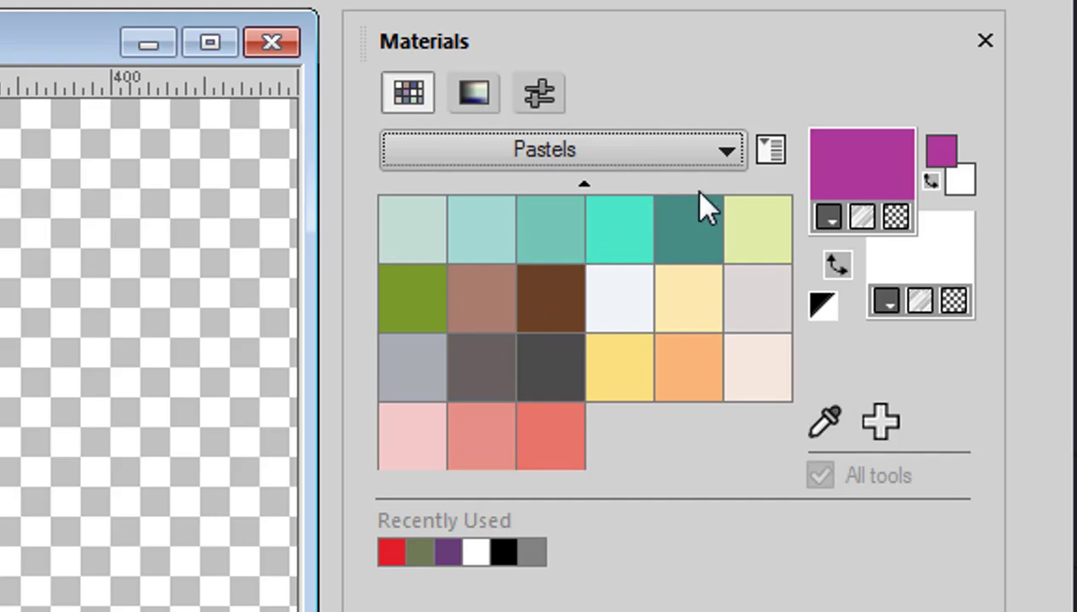
In the HSL map, shift the hue to yellow-green and pick a pale shade (R 228, G 233, B 189).
{"action": "left_click", "coordinate": [472, 92]}
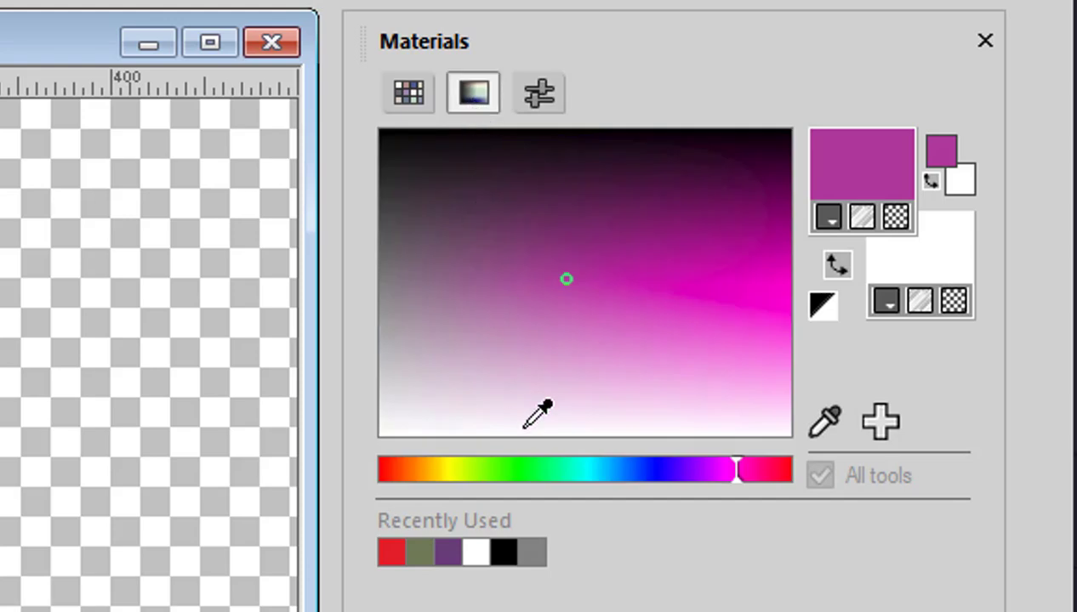
{"action": "left_click_drag", "start_coordinate": [737, 478], "coordinate": [461, 451]}
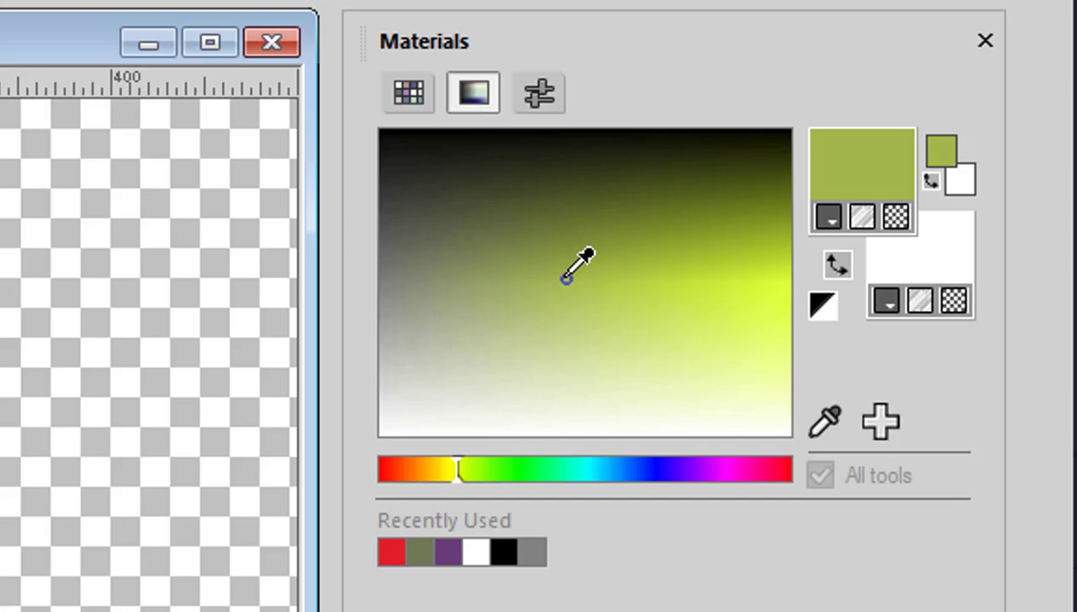
{"action": "left_click", "coordinate": [575, 279]}
{"action": "mouse_move", "coordinate": [589, 278]}
{"action": "left_mouse_down"}
{"action": "mouse_move", "coordinate": [707, 279]}
{"action": "mouse_move", "coordinate": [475, 279]}
{"action": "mouse_move", "coordinate": [598, 279]}
{"action": "mouse_move", "coordinate": [585, 160]}
{"action": "mouse_move", "coordinate": [585, 392]}
{"action": "left_mouse_up"}
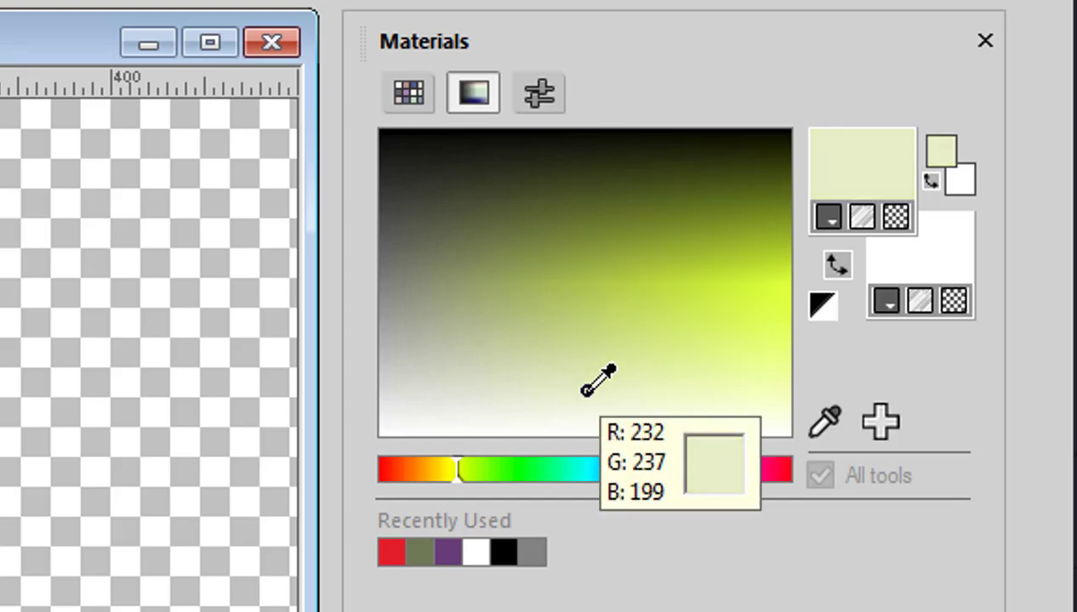
Switch the sliders to Grayscale and set the grey level to 180.
{"action": "left_click", "coordinate": [539, 95]}
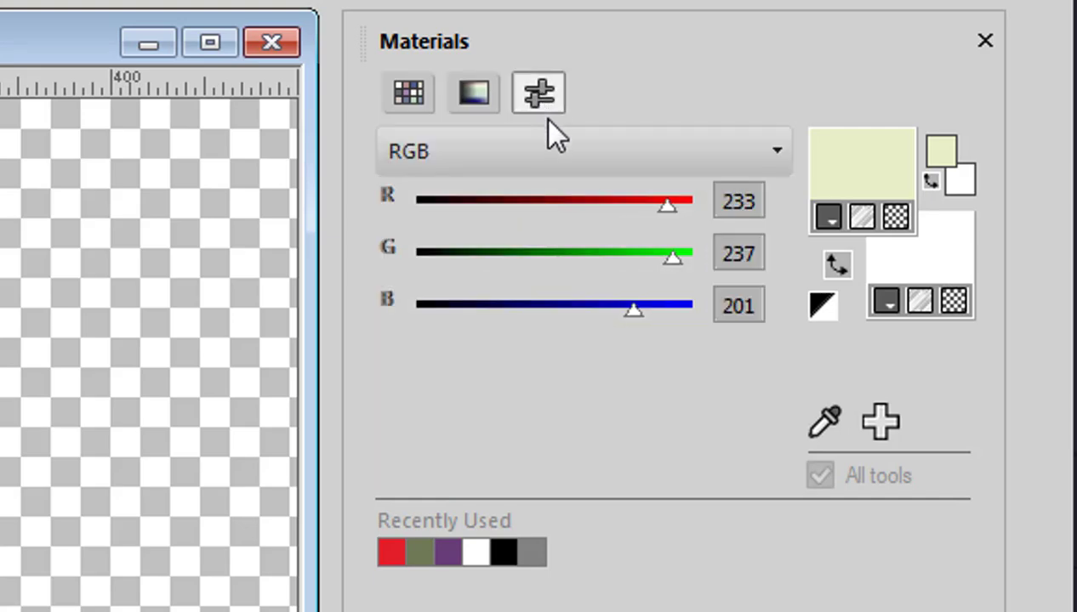
{"action": "left_click", "coordinate": [599, 153]}
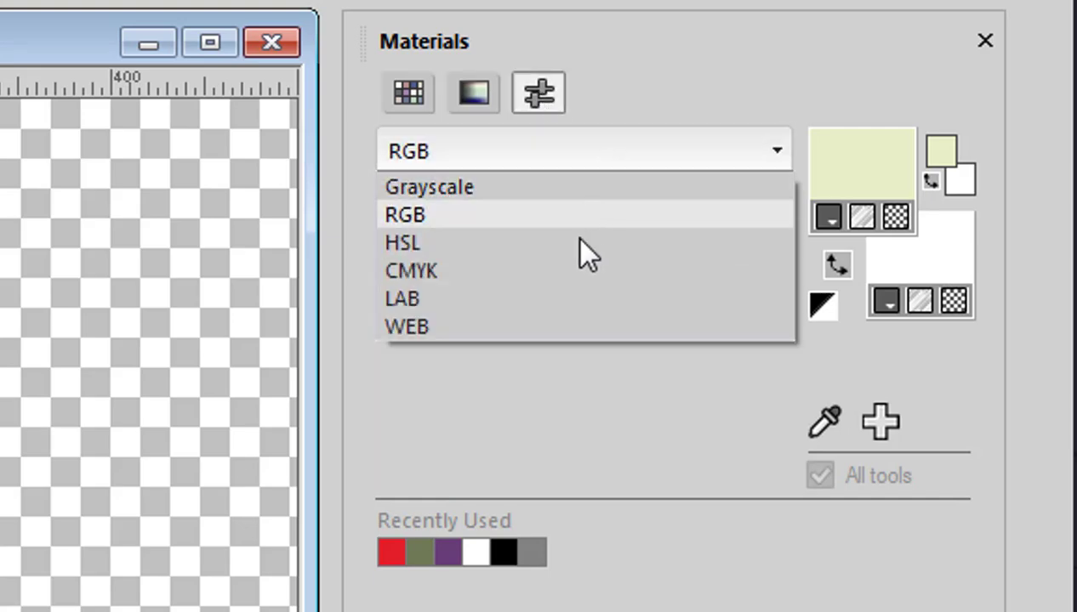
{"action": "left_click", "coordinate": [579, 185]}
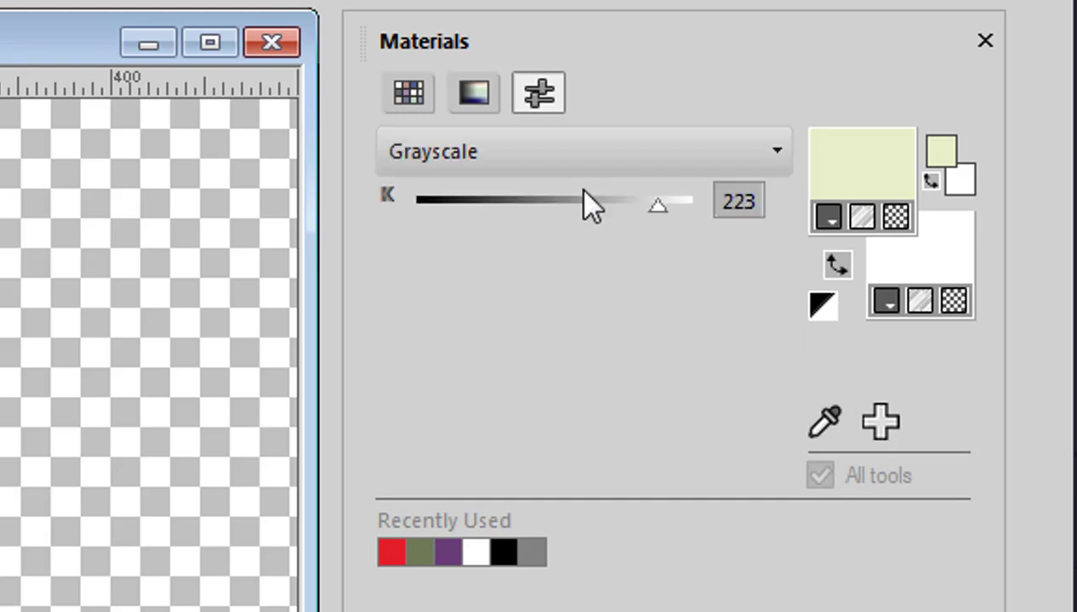
{"action": "left_click_drag", "start_coordinate": [652, 206], "coordinate": [607, 206]}
Lower red in RGB to make teal (R 82, G 180, B 180), then show it as HSL values.
{"action": "left_click", "coordinate": [553, 151]}
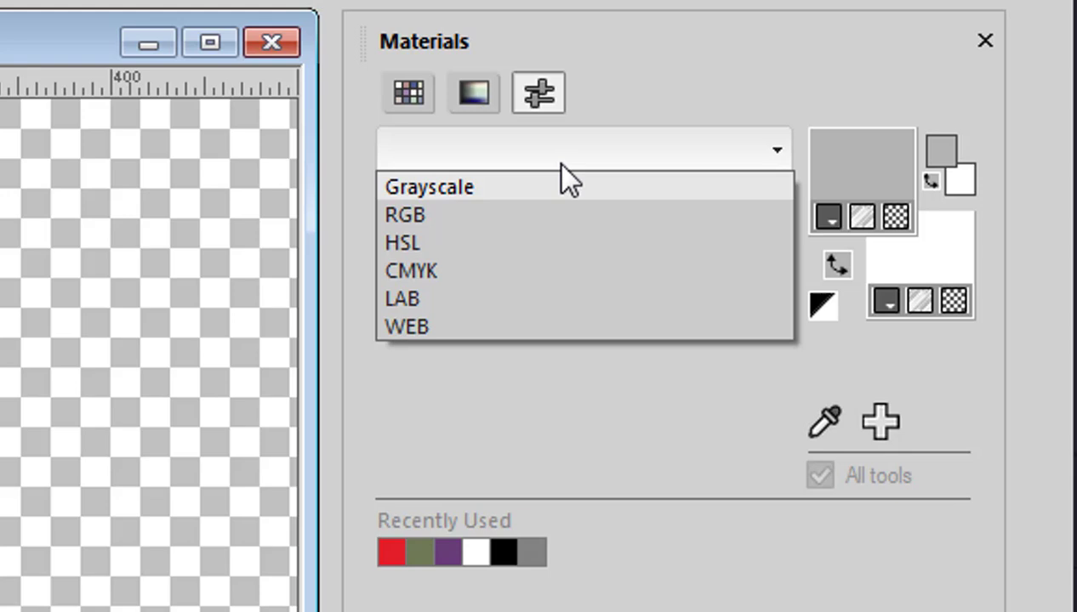
{"action": "left_click", "coordinate": [539, 220]}
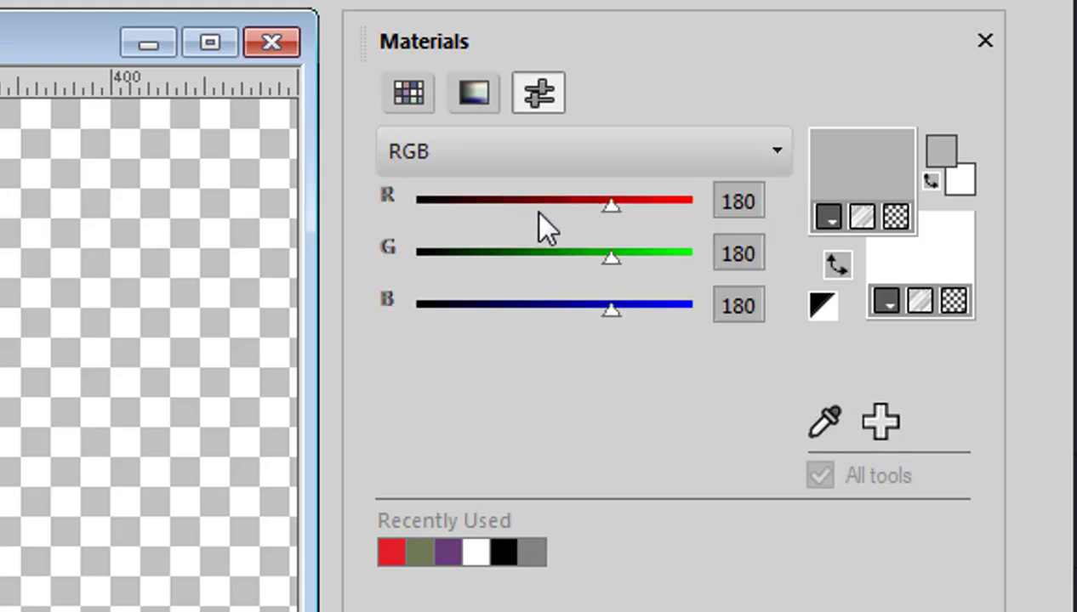
{"action": "left_click_drag", "start_coordinate": [610, 207], "coordinate": [507, 210]}
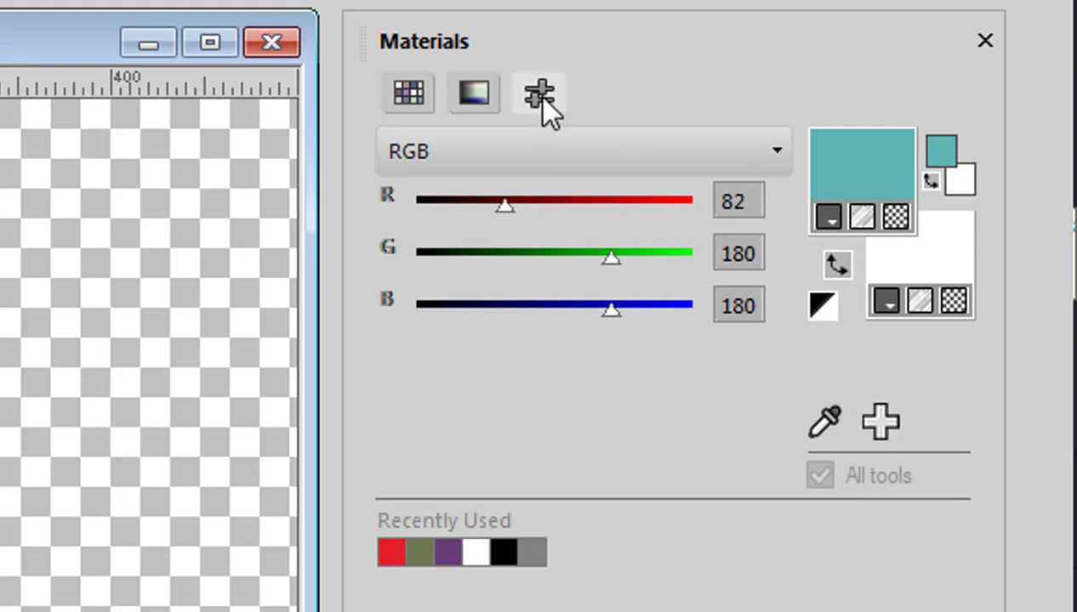
{"action": "left_click", "coordinate": [521, 162]}
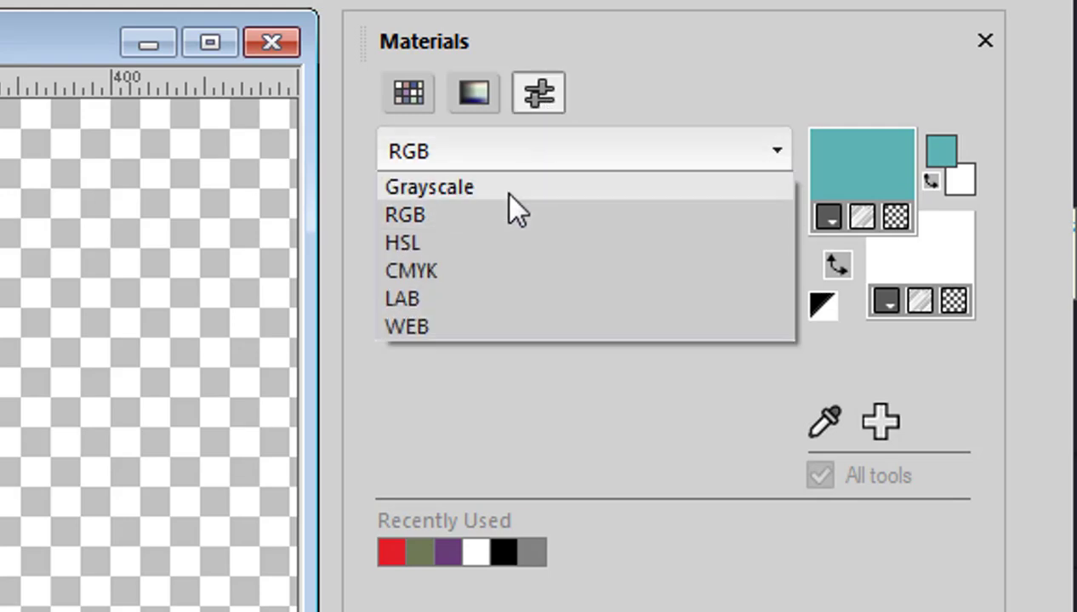
{"action": "left_click", "coordinate": [502, 261]}
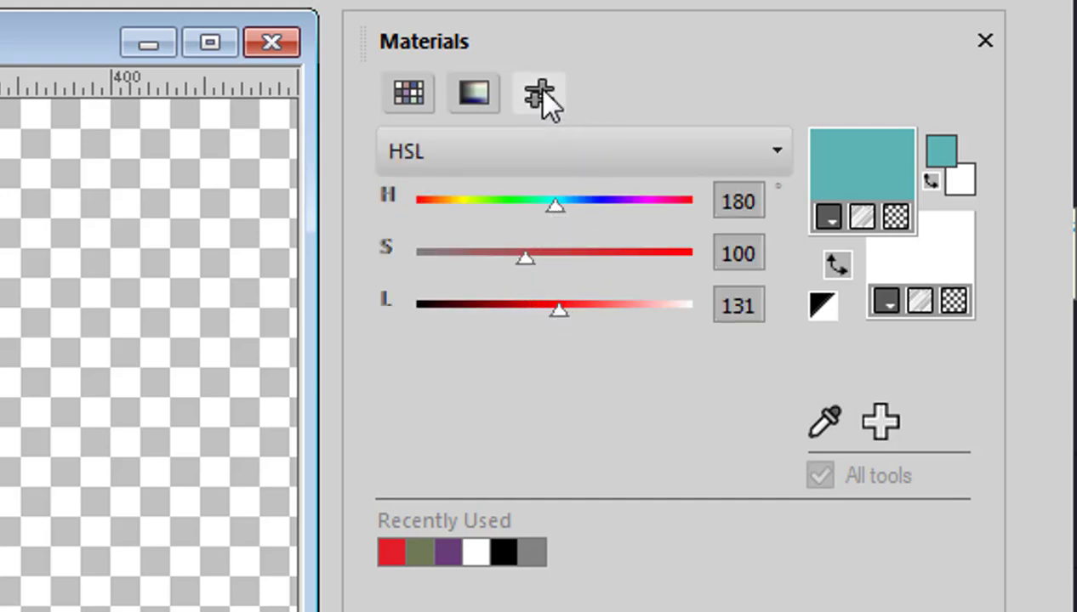
{"action": "left_click", "coordinate": [474, 97]}
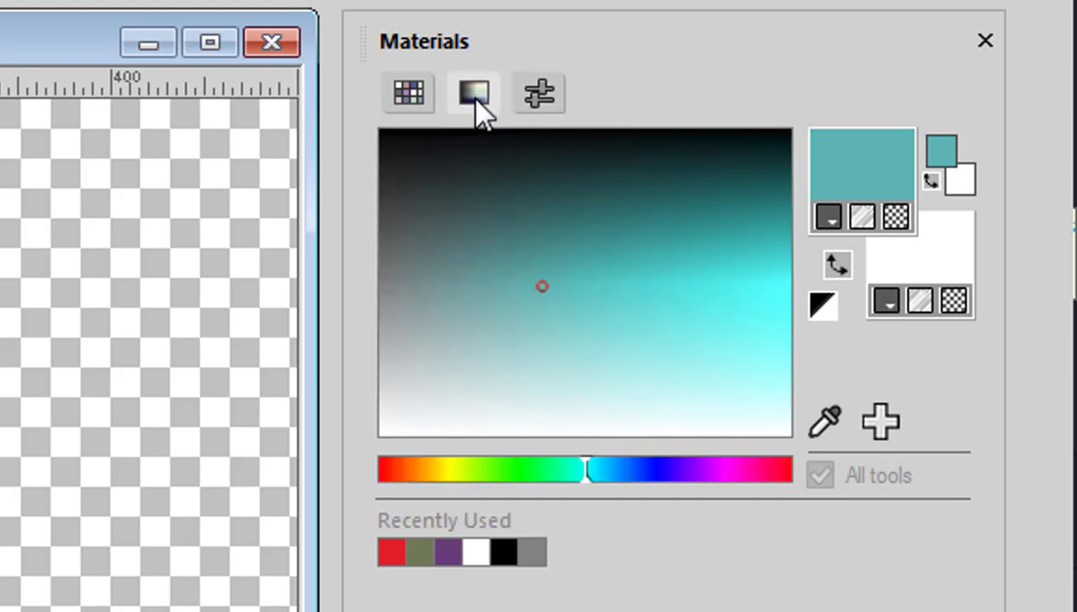
{"action": "left_click", "coordinate": [537, 96]}
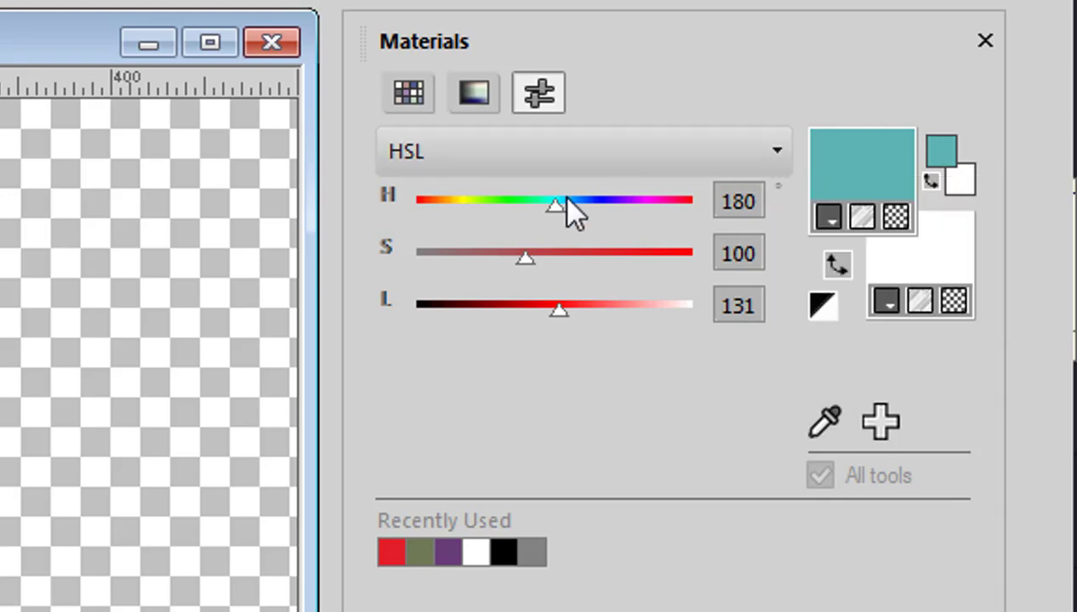
Set the foreground to the pale yellow Pastels swatch (R 254, G 233, B 175), trying pink first.
{"action": "left_click", "coordinate": [406, 93]}
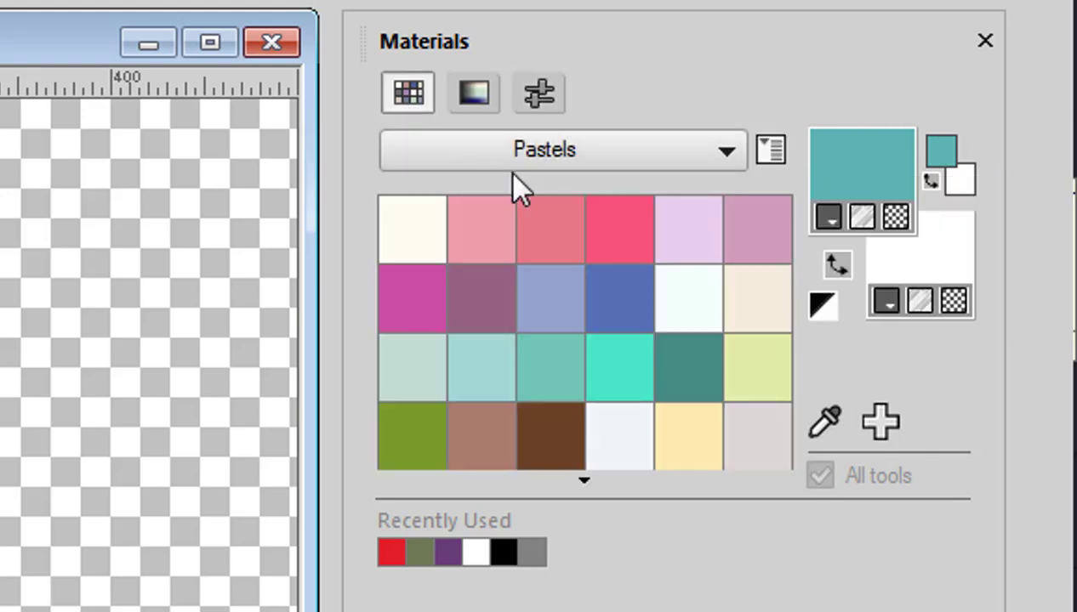
{"action": "left_click", "coordinate": [554, 229]}
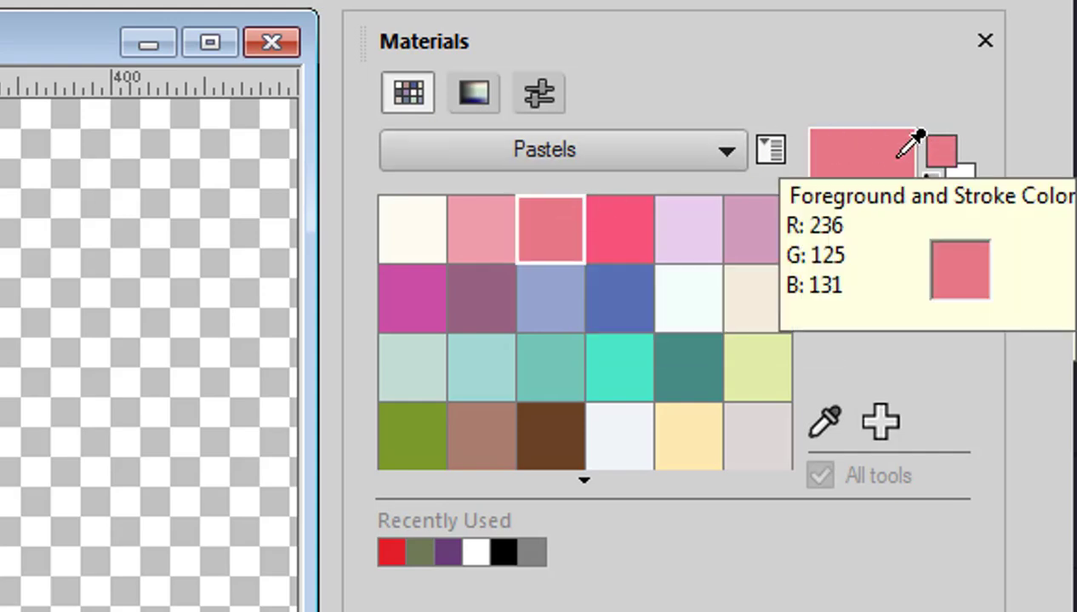
{"action": "left_click", "coordinate": [692, 446]}
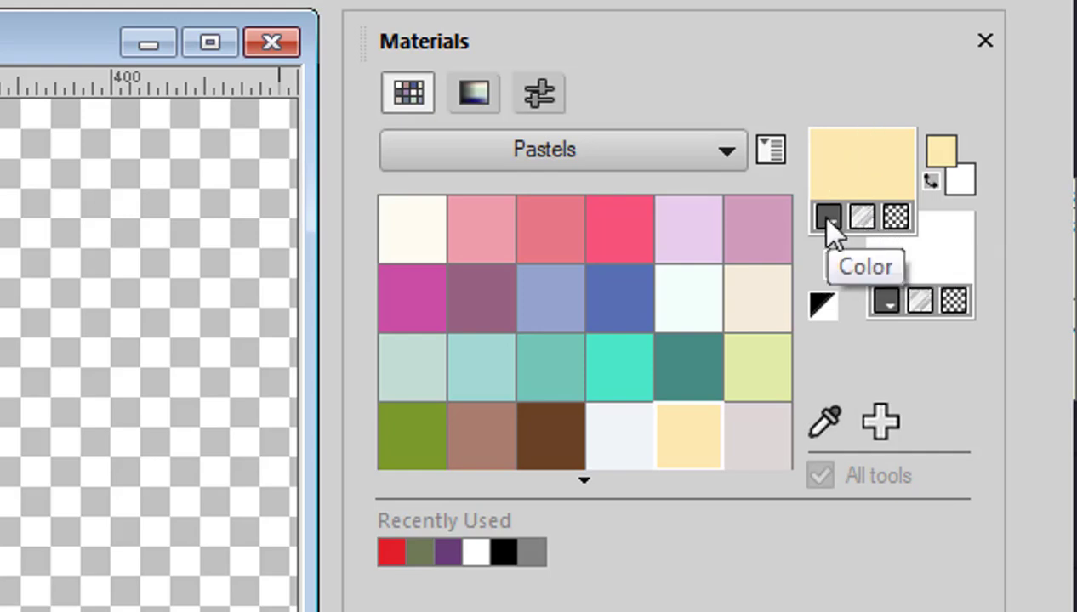
Try Gradient and Pattern foreground styles, then return to solid pale yellow Color.
{"action": "left_click", "coordinate": [824, 216]}
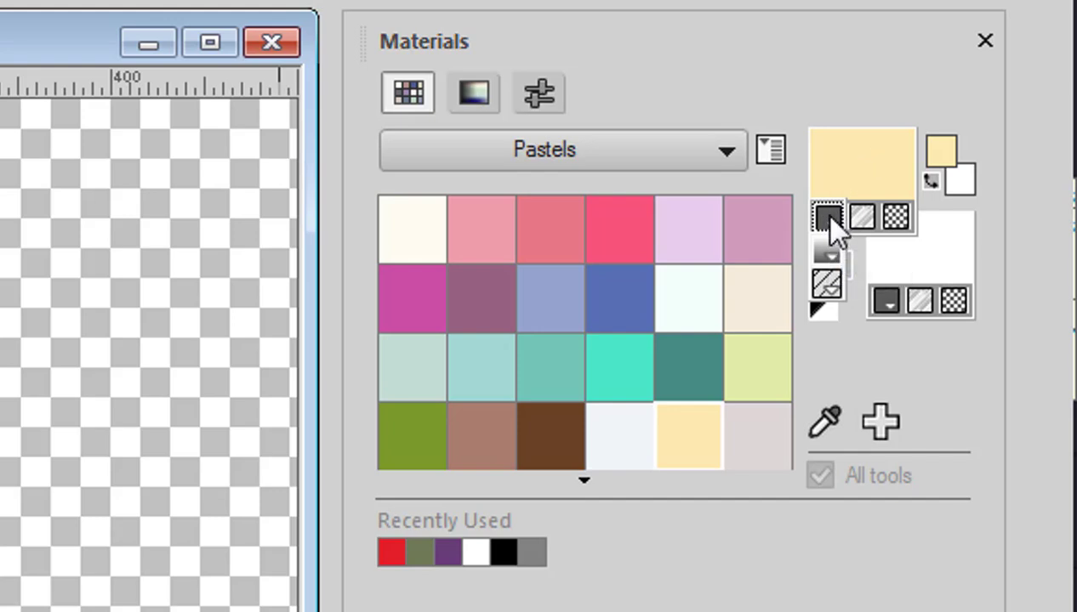
{"action": "left_click", "coordinate": [819, 248]}
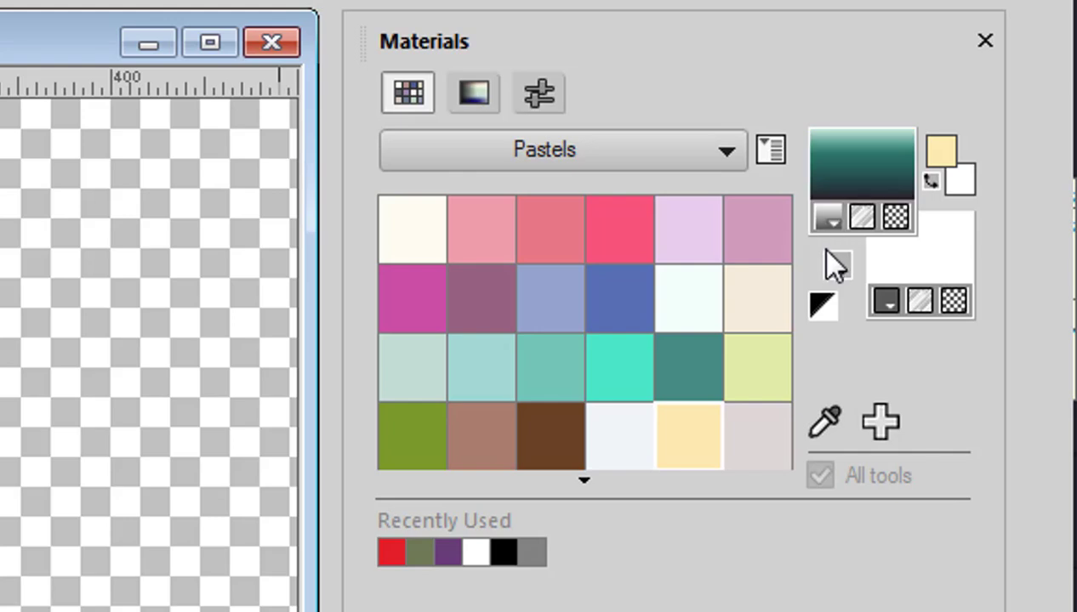
{"action": "left_click", "coordinate": [828, 223]}
{"action": "left_click", "coordinate": [820, 250]}
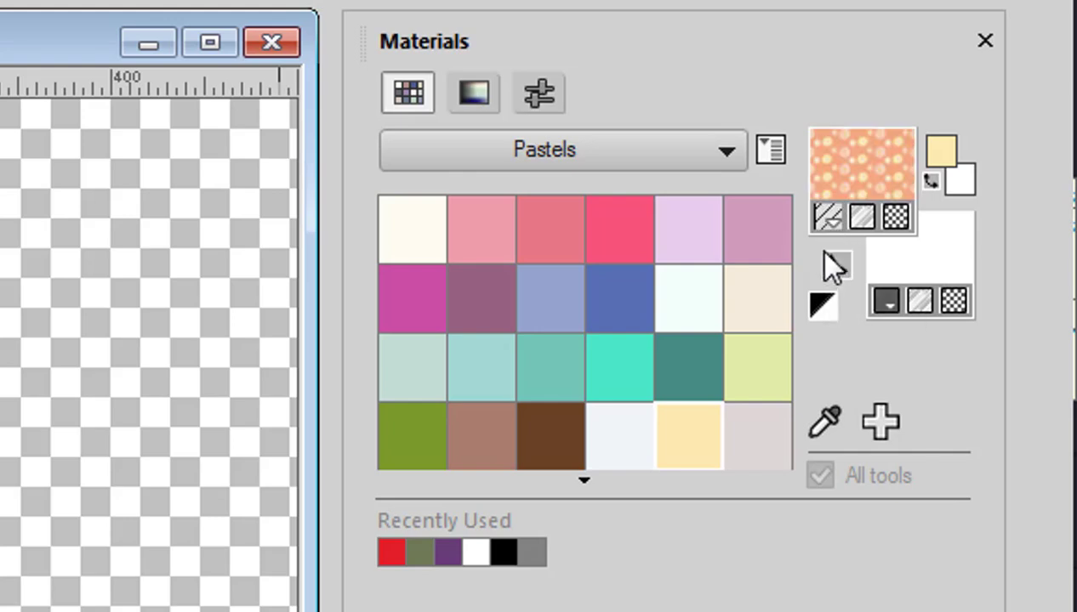
{"action": "left_click", "coordinate": [829, 219]}
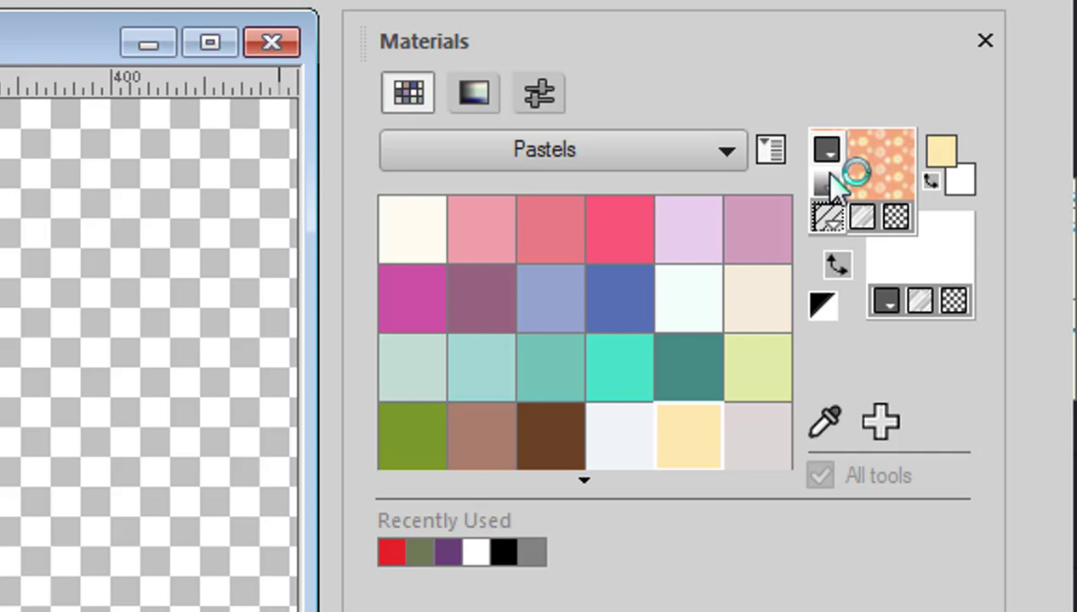
{"action": "left_click", "coordinate": [828, 155]}
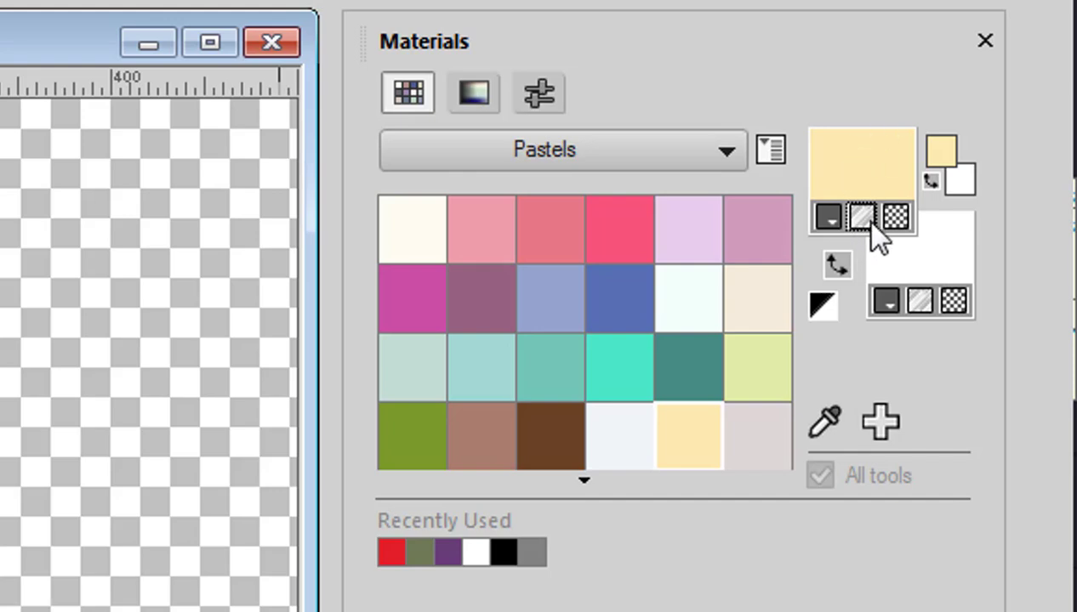
Toggle the foreground texture on and off, then make the foreground transparent.
{"action": "left_click", "coordinate": [861, 220]}
{"action": "left_click", "coordinate": [860, 218]}
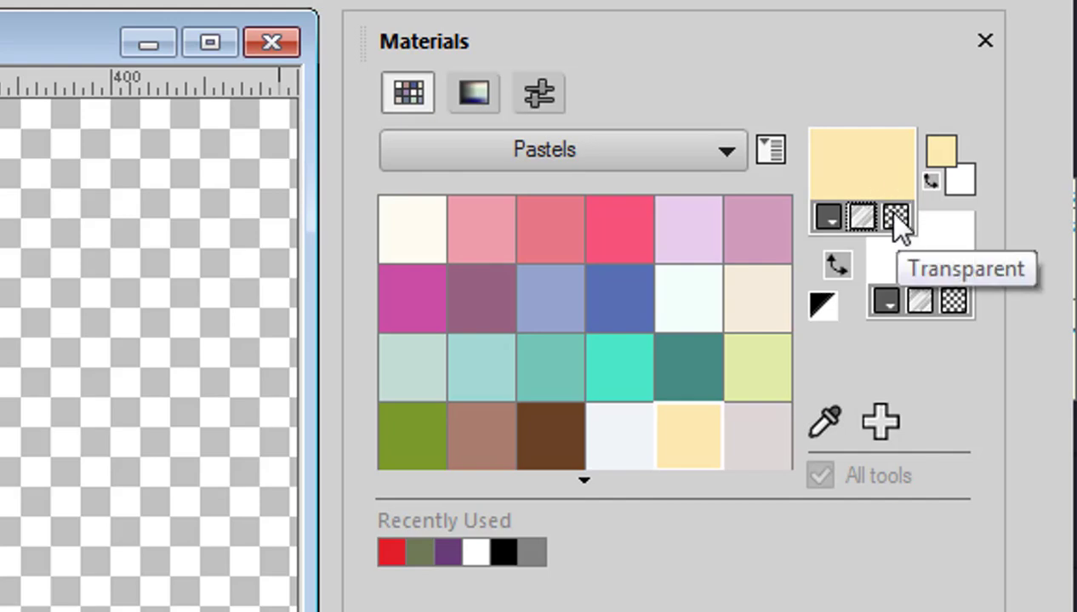
{"action": "left_click", "coordinate": [896, 218]}
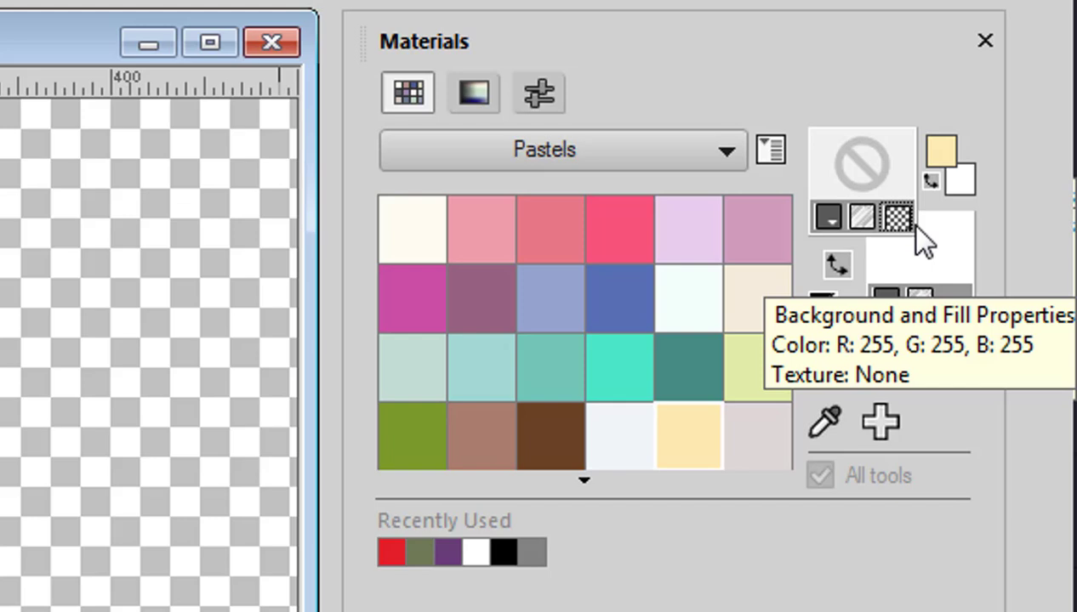
Turn off transparency, reset to black foreground and white background, and list the available palettes.
{"action": "left_click", "coordinate": [896, 218]}
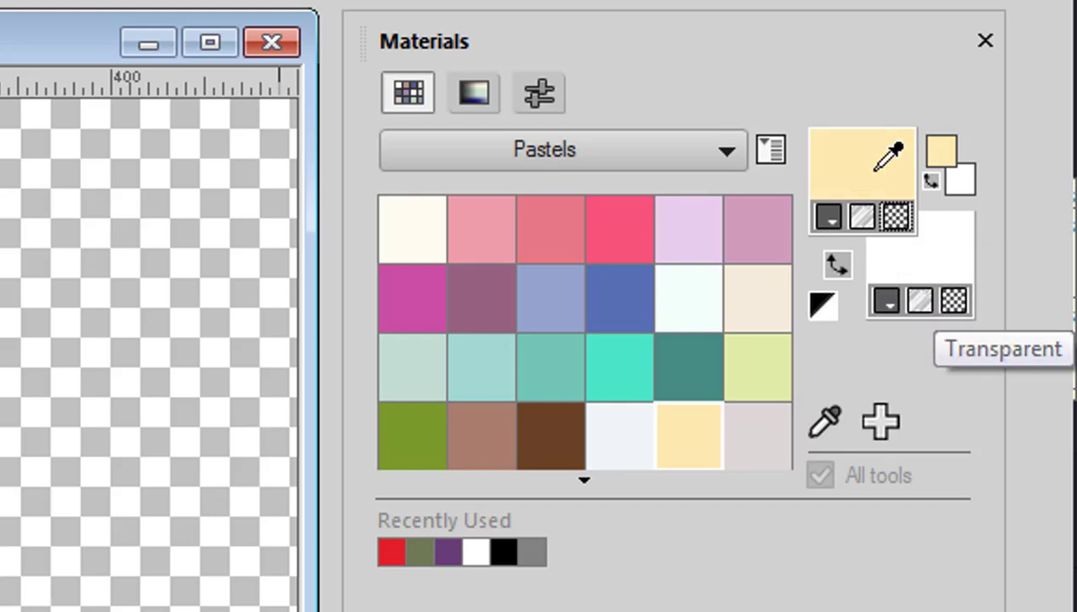
{"action": "left_click", "coordinate": [837, 265]}
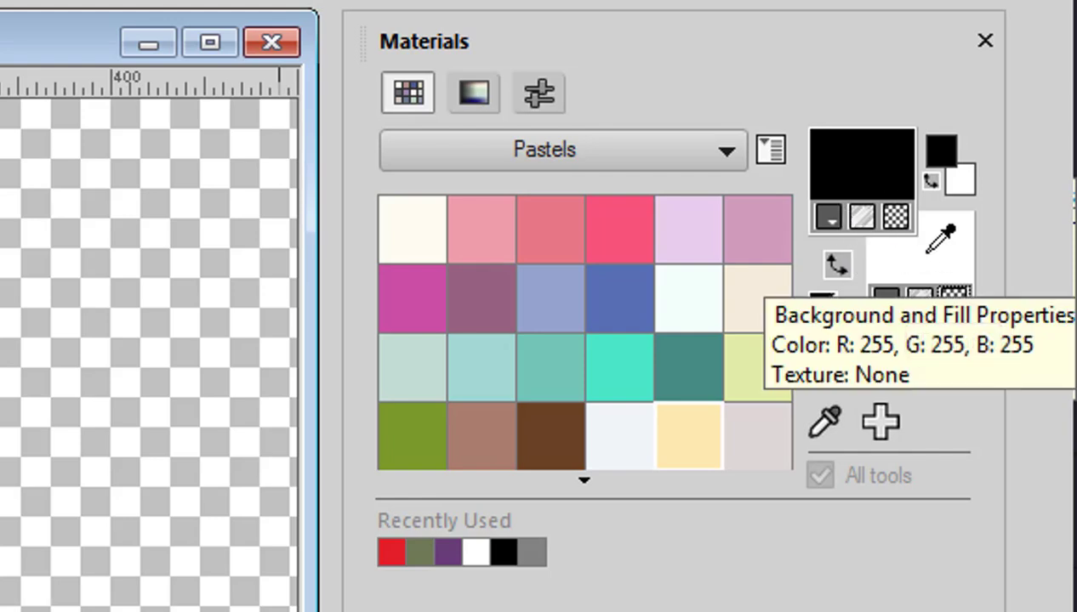
{"action": "left_click", "coordinate": [719, 155]}
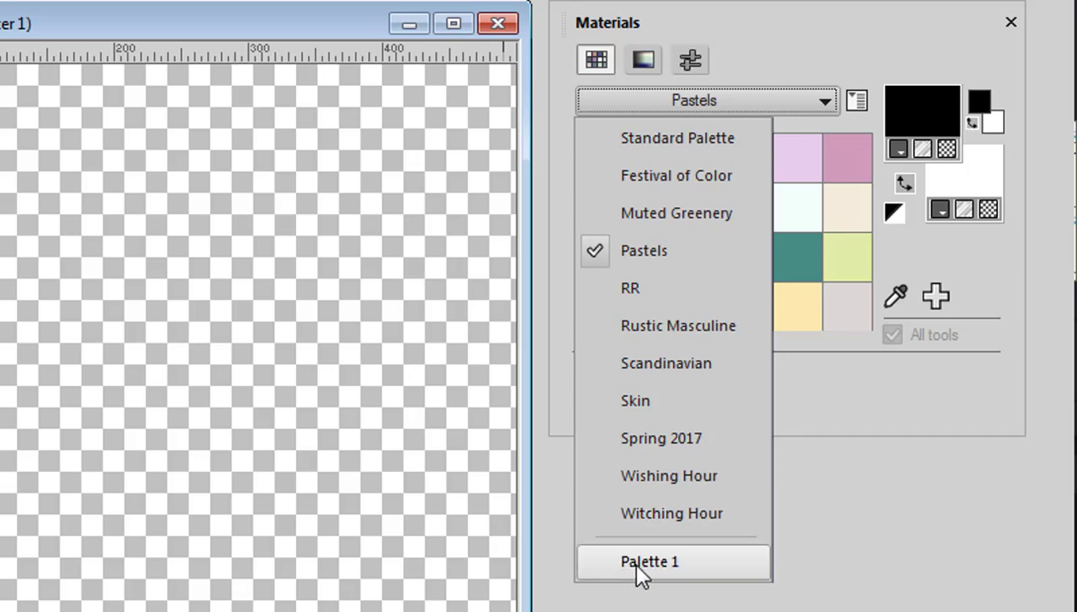
Load Palette 1 and pick a light cyan foreground from the HSL map.
{"action": "left_click", "coordinate": [668, 568]}
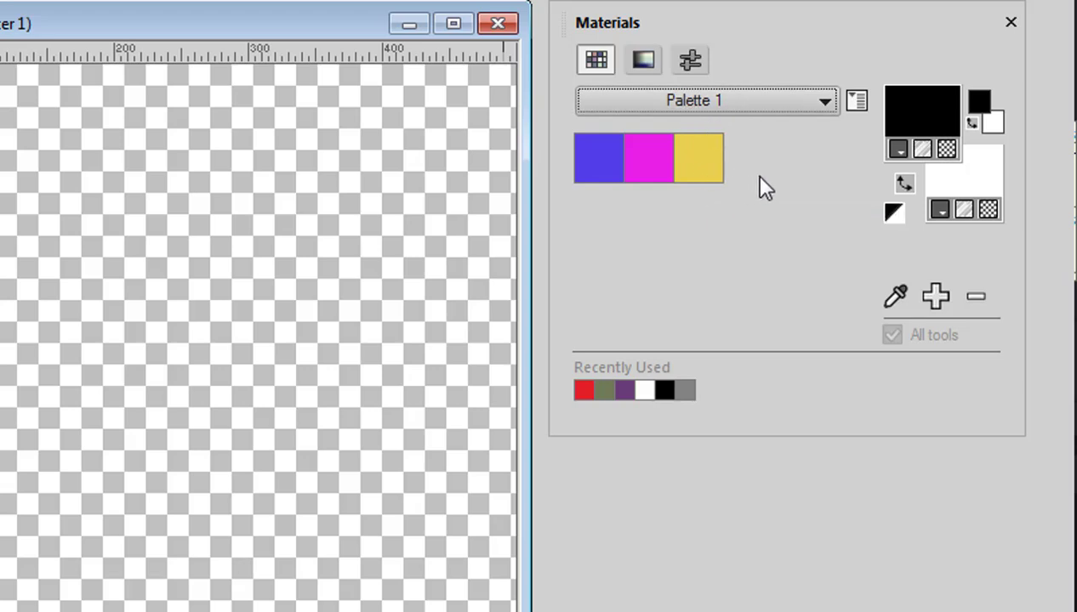
{"action": "left_click", "coordinate": [642, 60]}
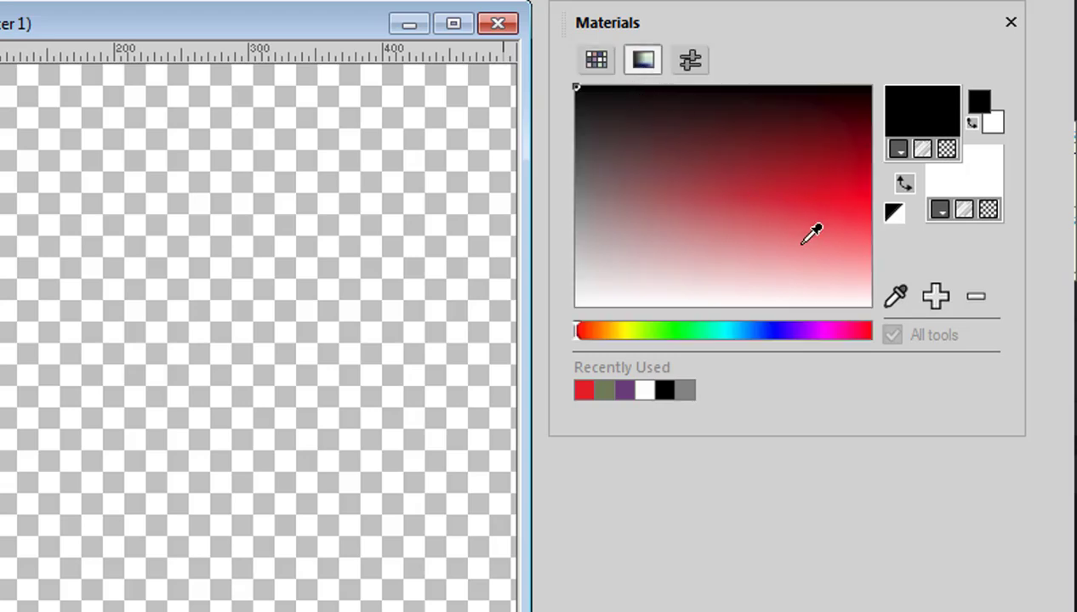
{"action": "left_click", "coordinate": [728, 330]}
{"action": "left_click", "coordinate": [784, 211]}
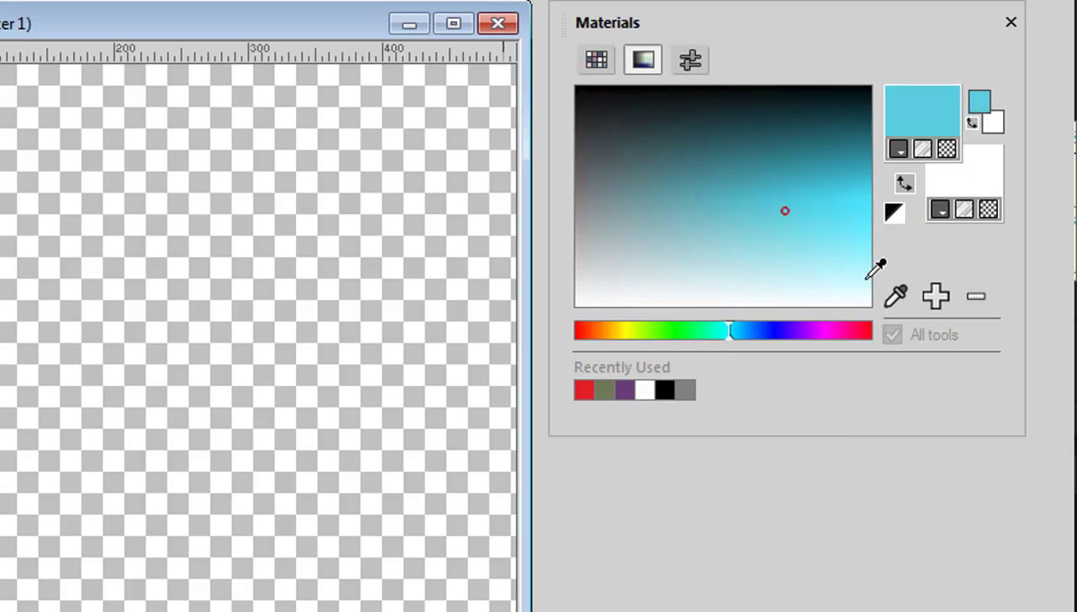
Add the light cyan (R 67, G 205, B 223) to Palette 1 as swatch 'Palette 1 Aqua'.
{"action": "left_click", "coordinate": [936, 297]}
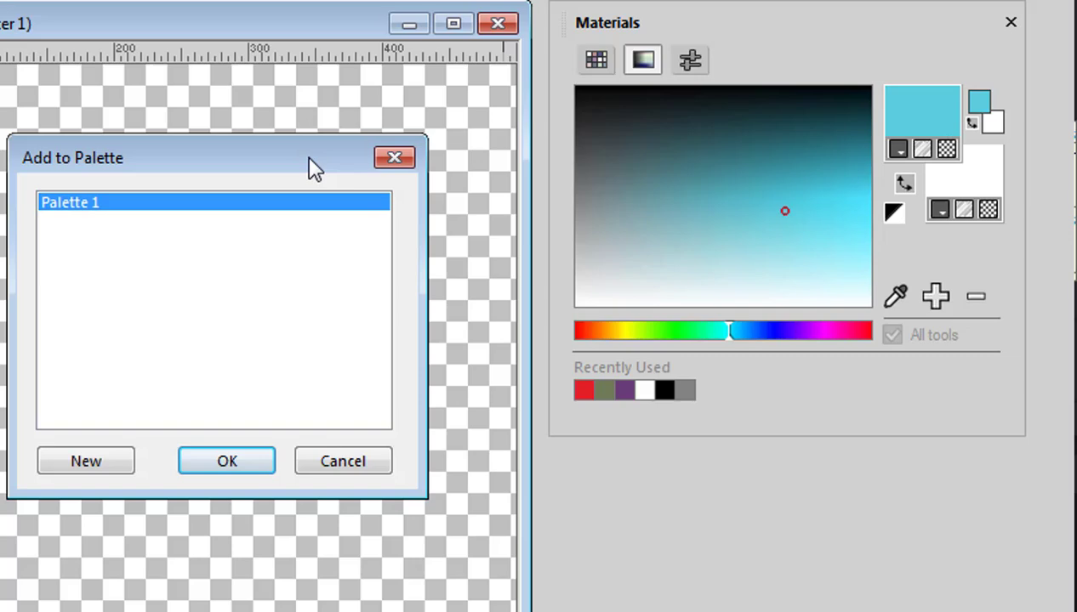
{"action": "left_click_drag", "start_coordinate": [314, 168], "coordinate": [407, 91]}
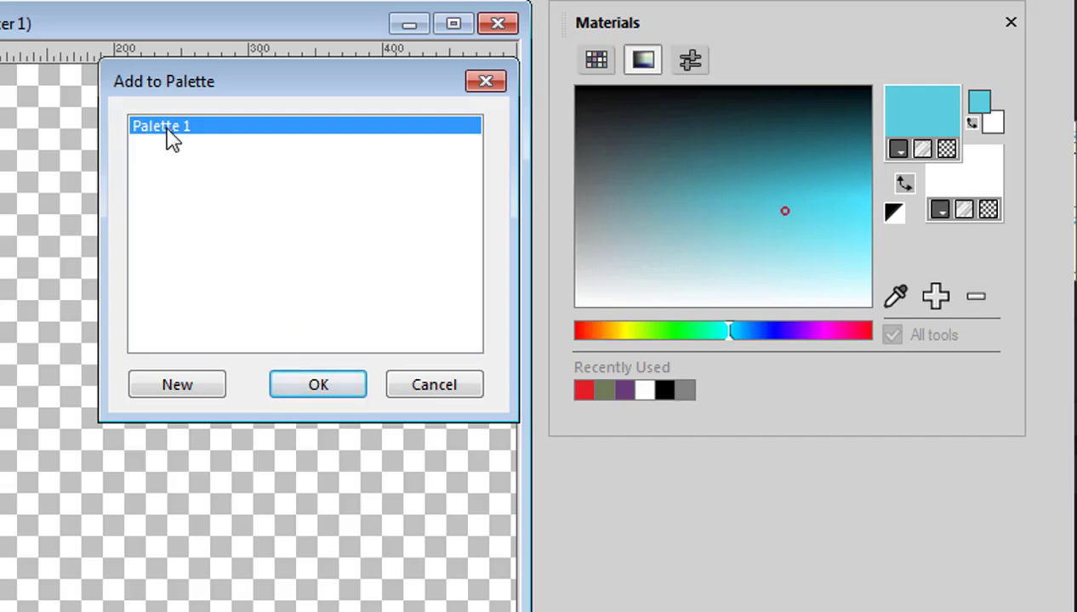
{"action": "left_click", "coordinate": [316, 388]}
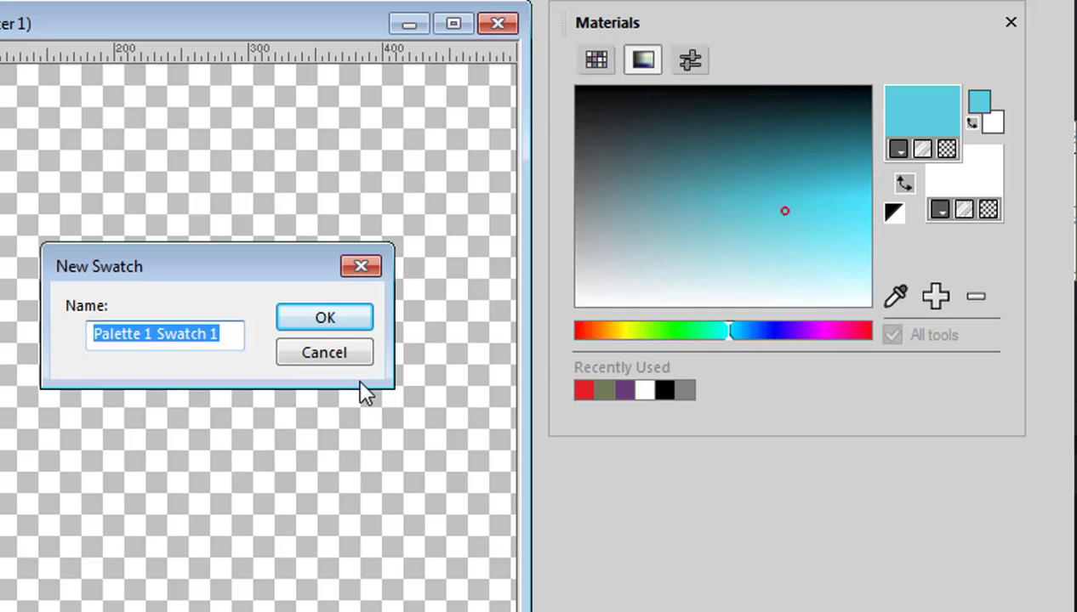
{"action": "left_click_drag", "start_coordinate": [157, 336], "coordinate": [230, 334]}
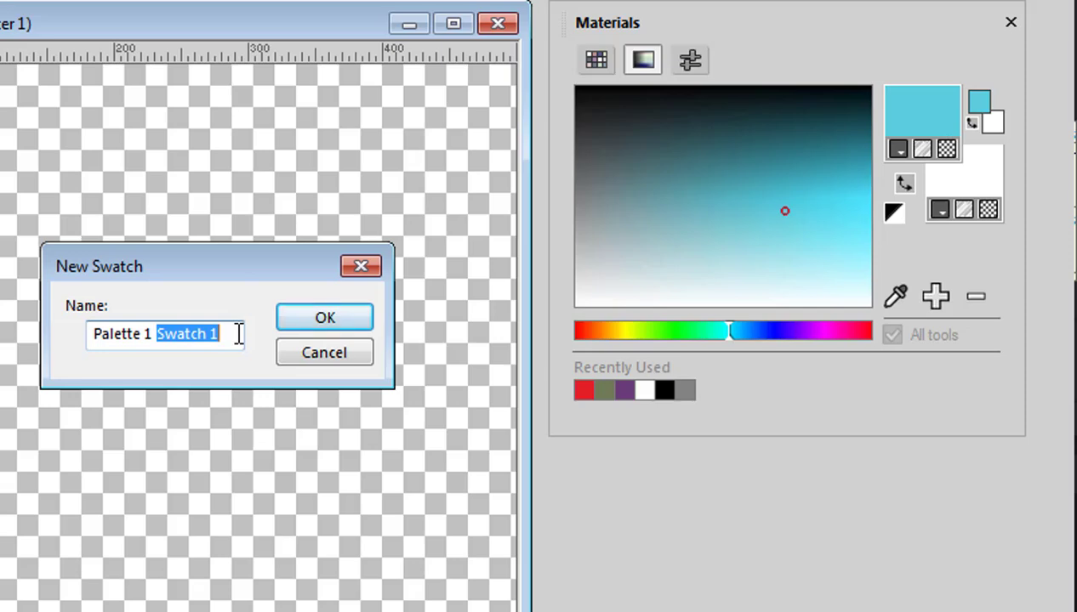
{"action": "type", "text": "Aqua"}
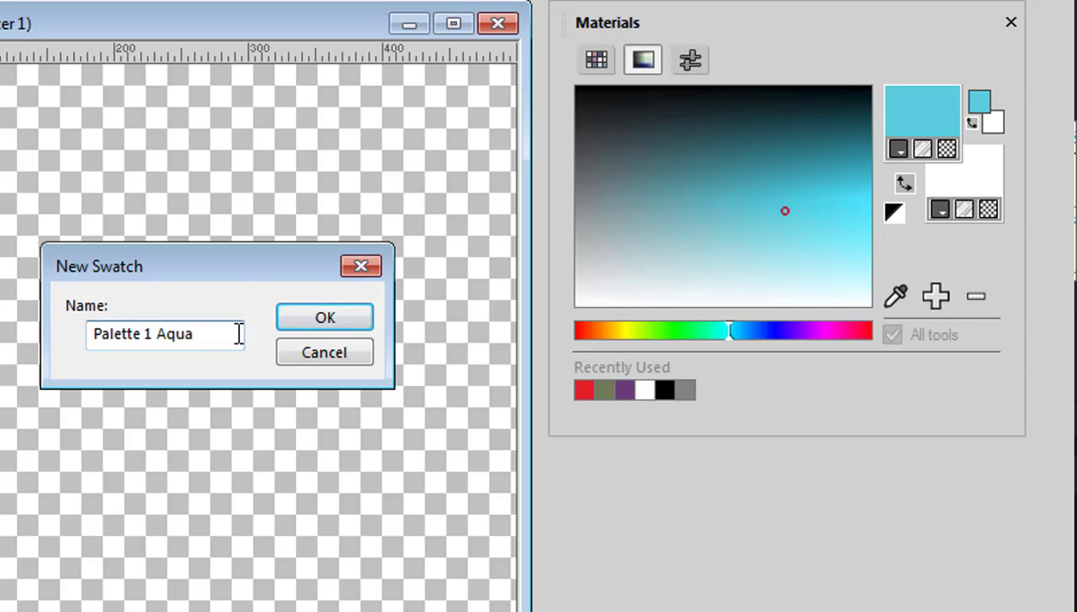
{"action": "left_click", "coordinate": [349, 314]}
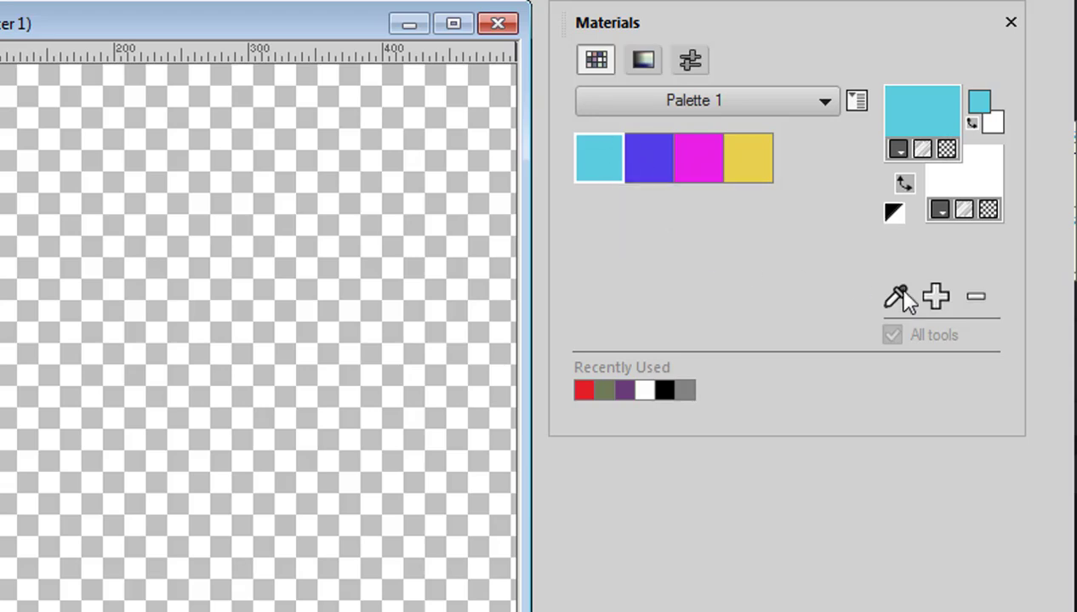
Delete the Aqua swatch from Palette 1, confirming it goes to the Recycle Bin.
{"action": "left_click", "coordinate": [977, 299]}
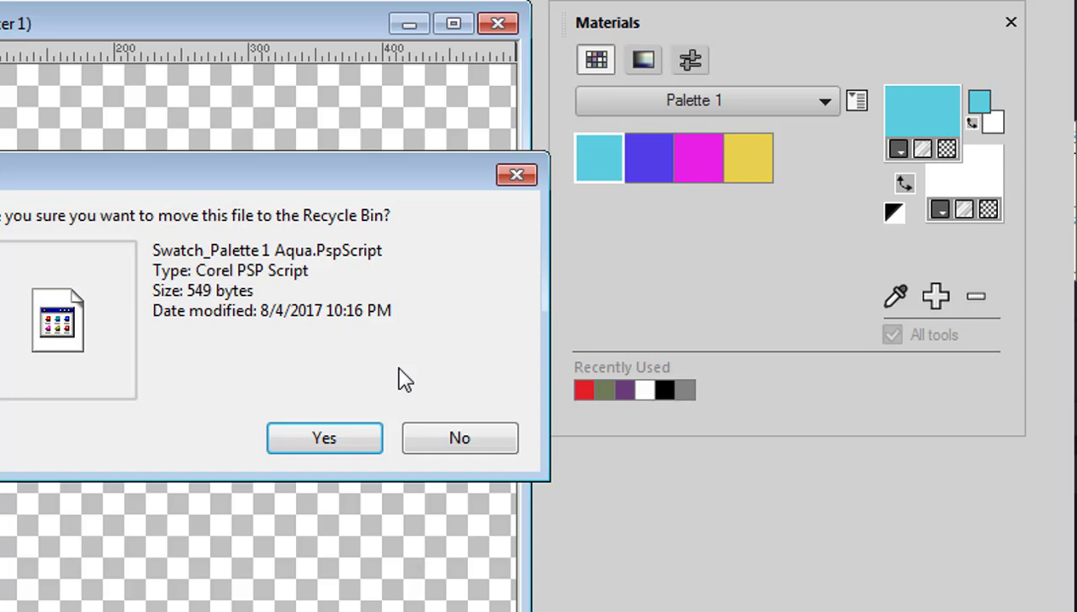
{"action": "left_click", "coordinate": [326, 442]}
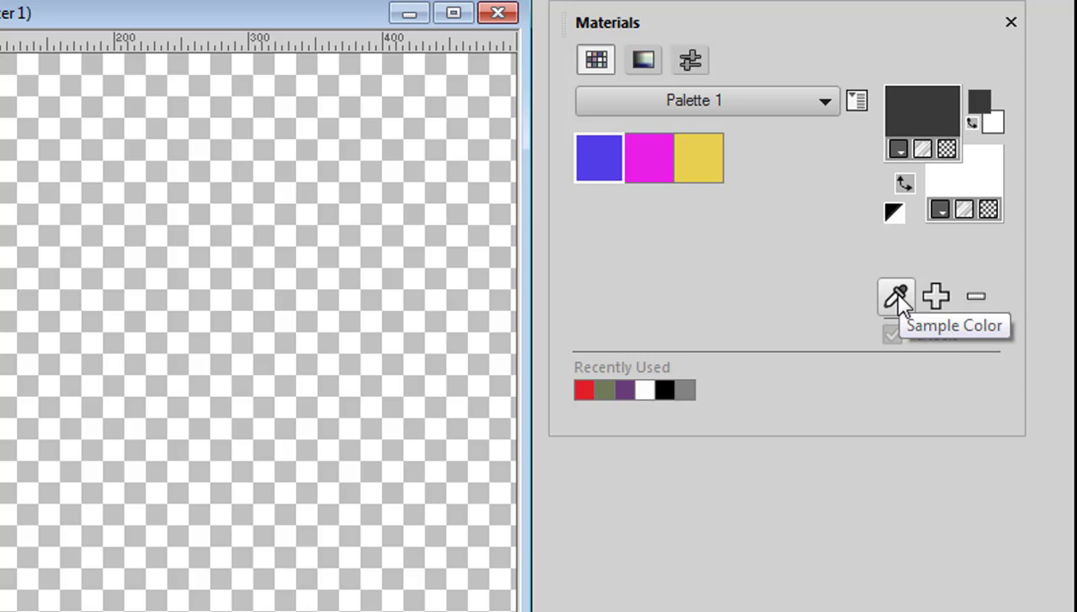
Sample a light blue (R 176, G 200, B 226) from the screen with the eyedropper.
{"action": "left_click_drag", "start_coordinate": [894, 299], "coordinate": [356, 20]}
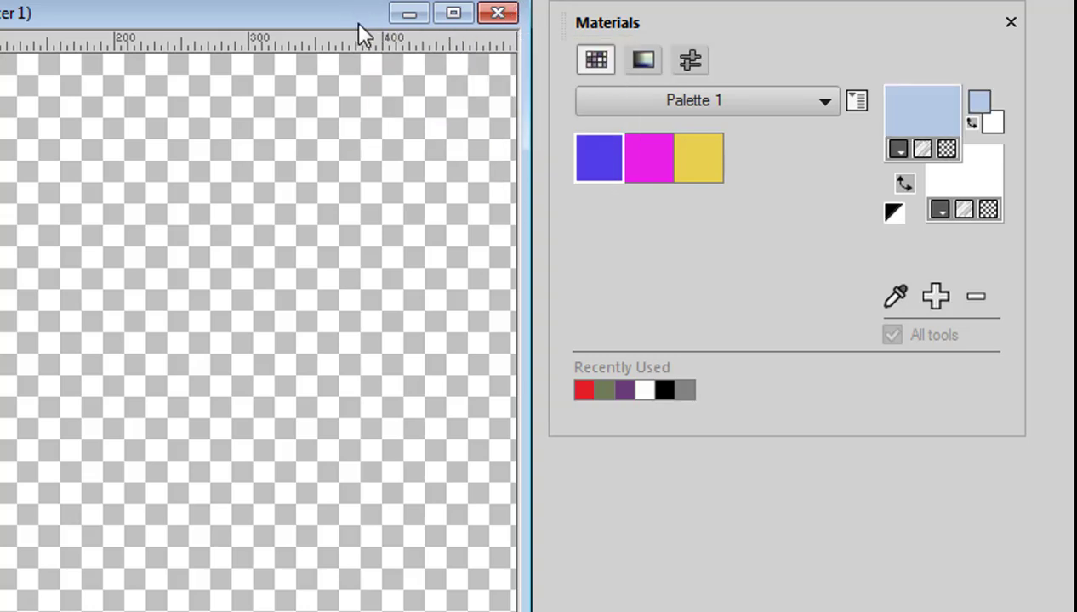